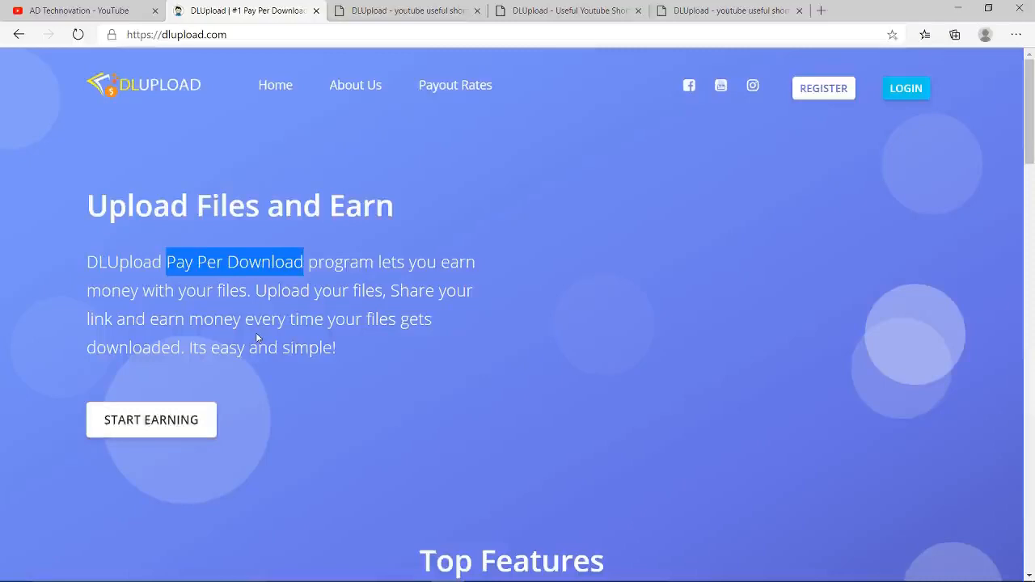
# Open the DLUpload account registration page and review the sign-up form from the name fields to the terms agreement
pyautogui.scroll(-1, 369, 400)
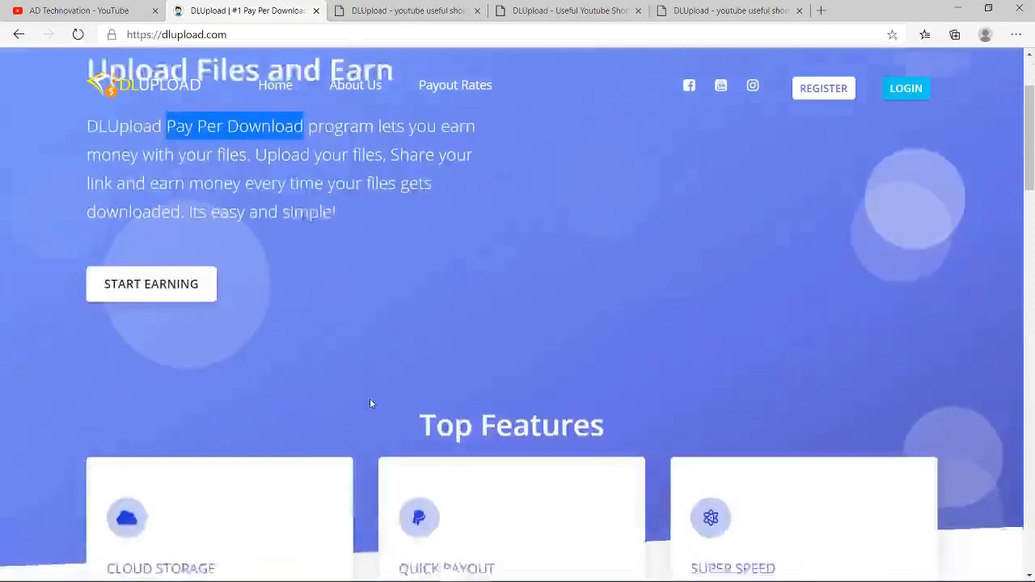
pyautogui.scroll(1, 370, 400)
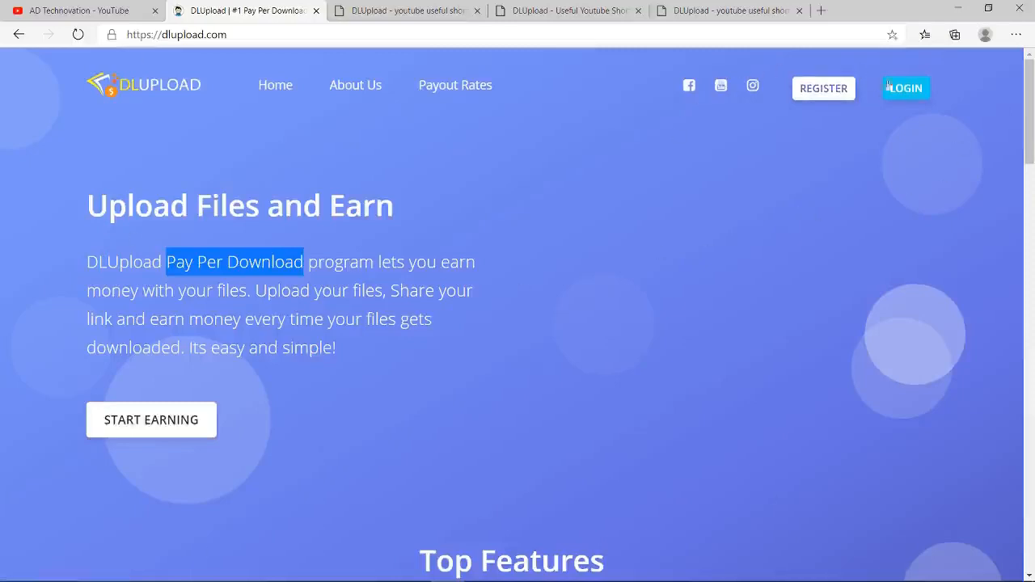
pyautogui.click(827, 95)
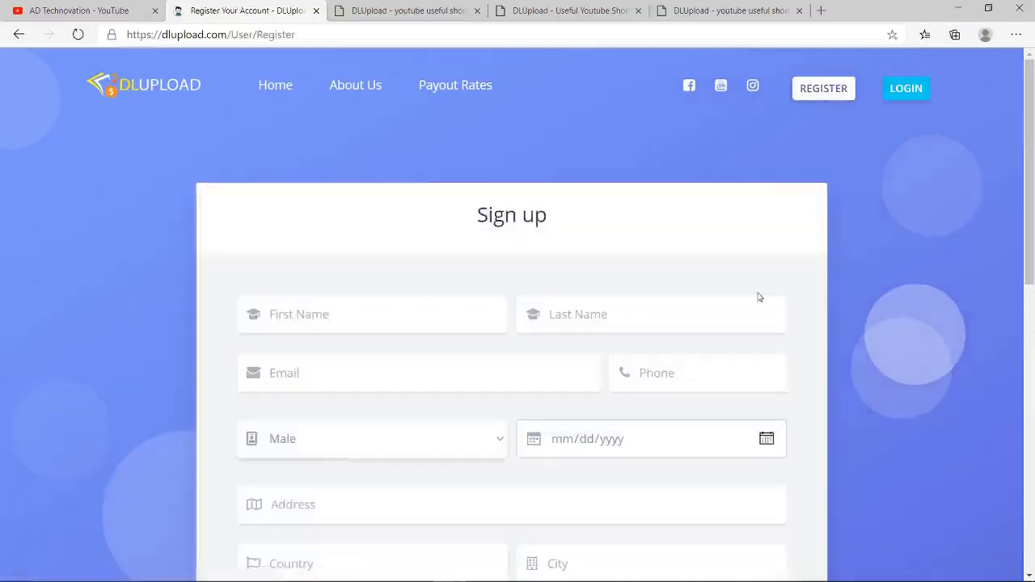
pyautogui.scroll(-1, 753, 280)
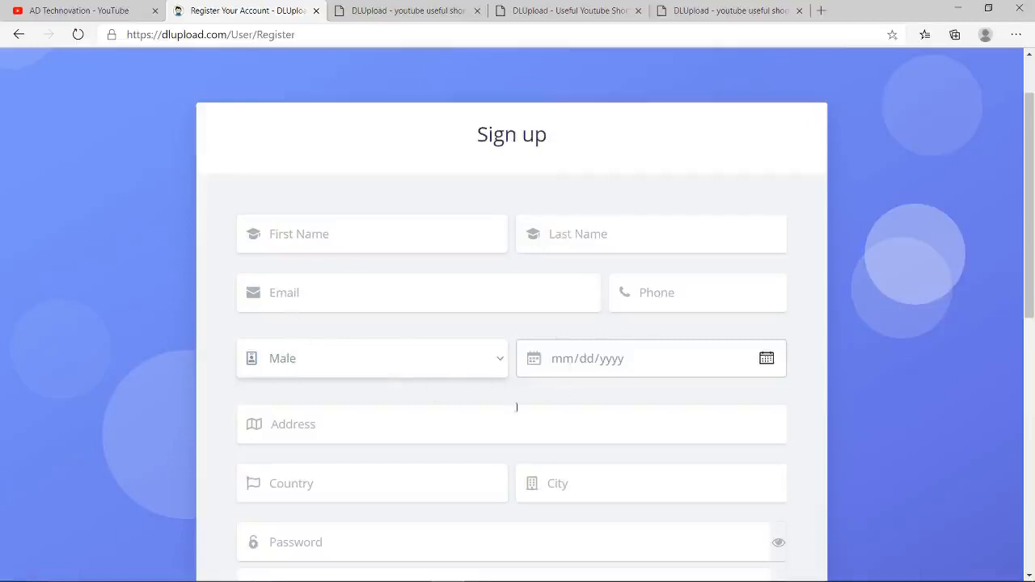
pyautogui.scroll(-2, 368, 354)
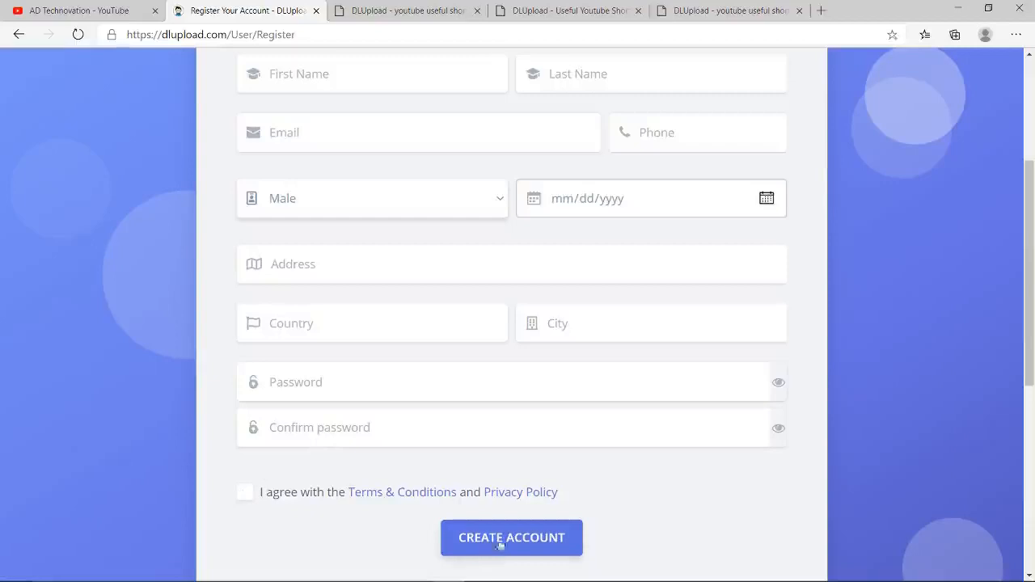
pyautogui.scroll(2, 673, 418)
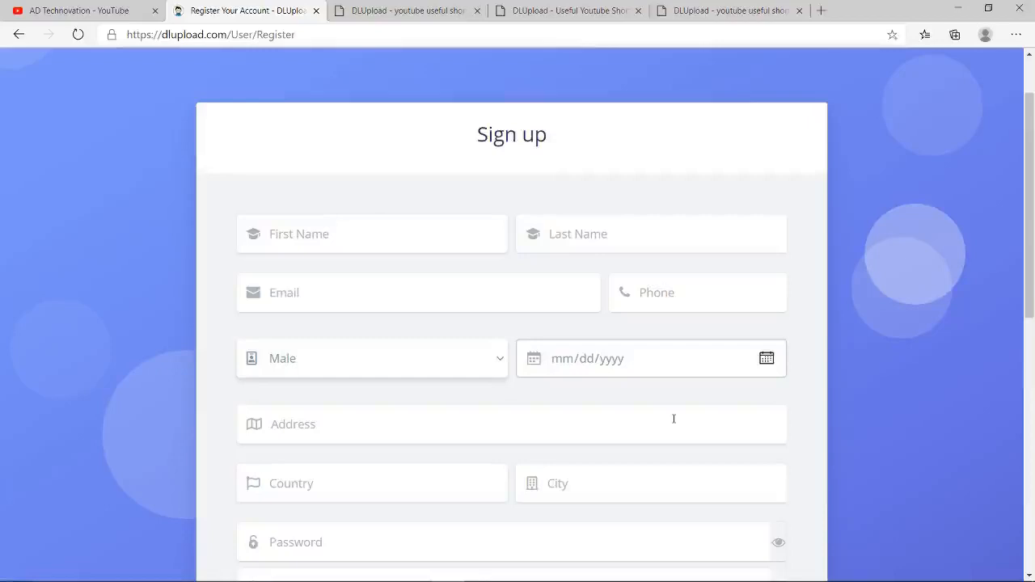
pyautogui.scroll(-3, 776, 388)
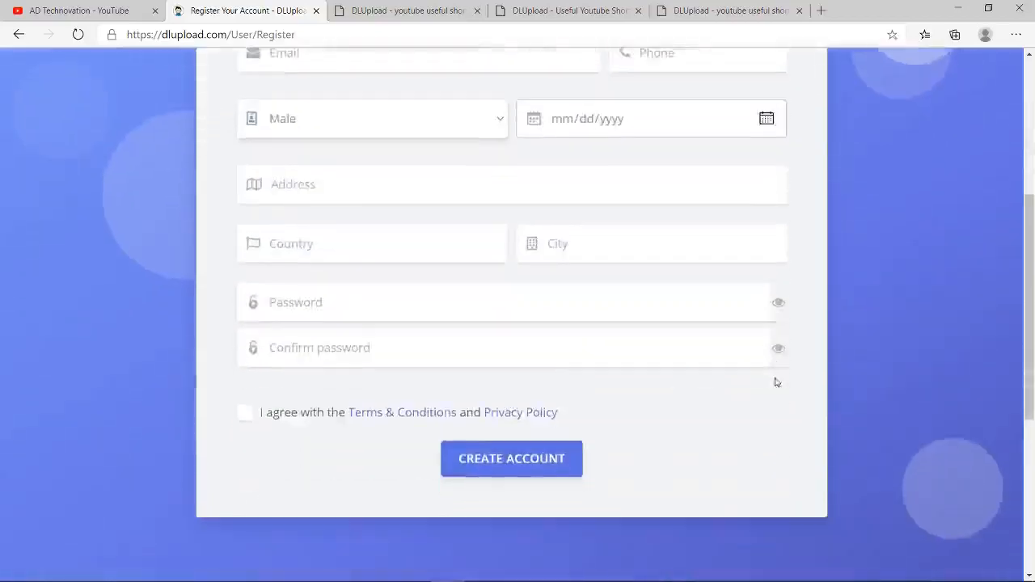
pyautogui.scroll(3, 775, 381)
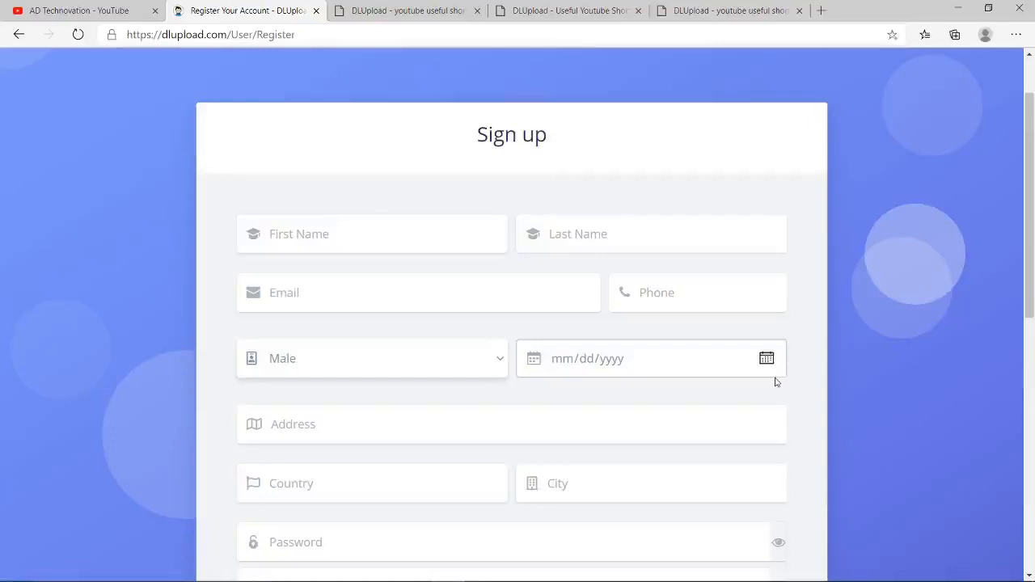
pyautogui.scroll(-2, 573, 333)
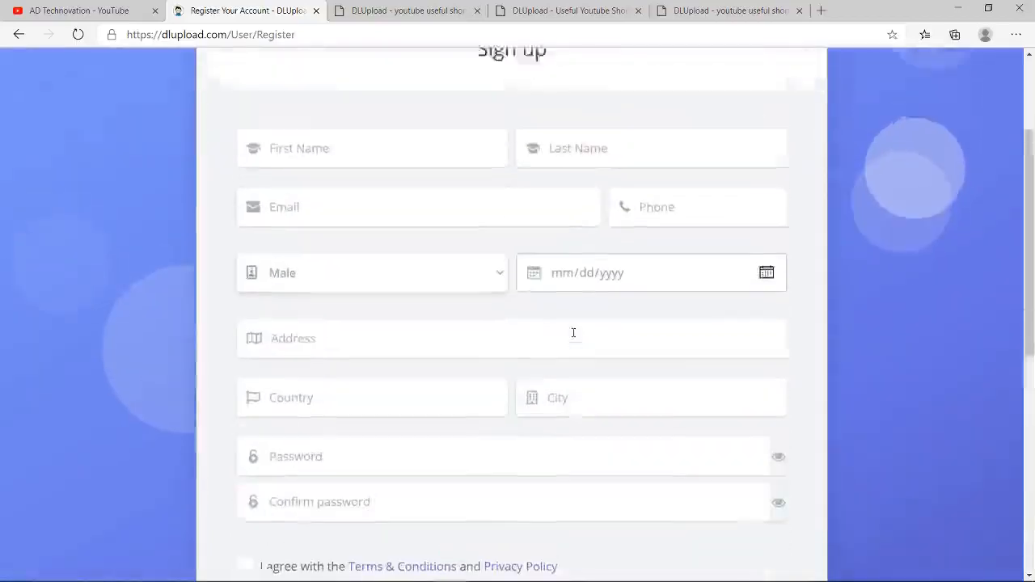
pyautogui.scroll(2, 574, 333)
# Switch to Chrome and examine the disk usage, earnings and impressions figures on the DLUpload dashboard
pyautogui.moveTo(384, 570)
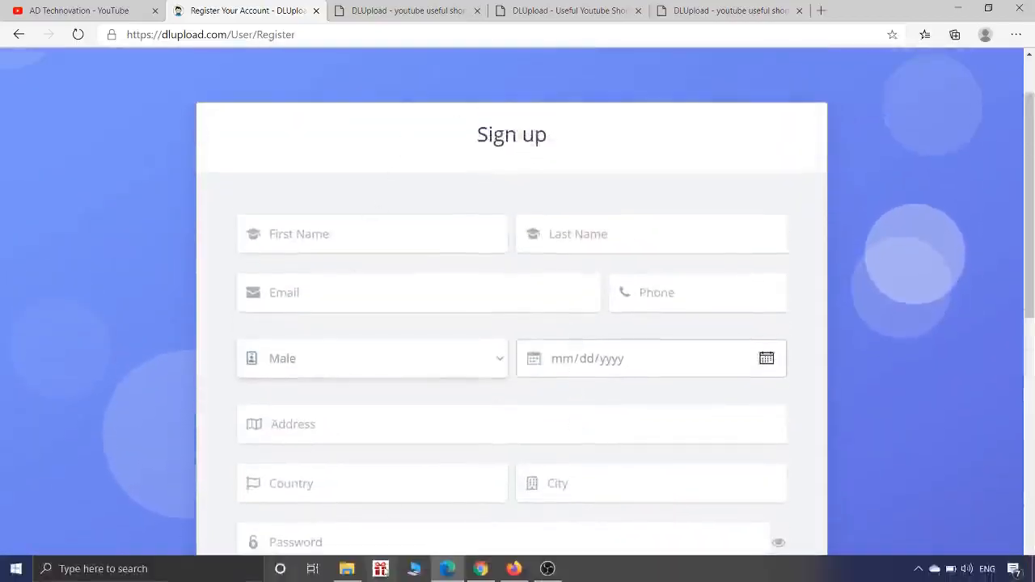
pyautogui.click(480, 569)
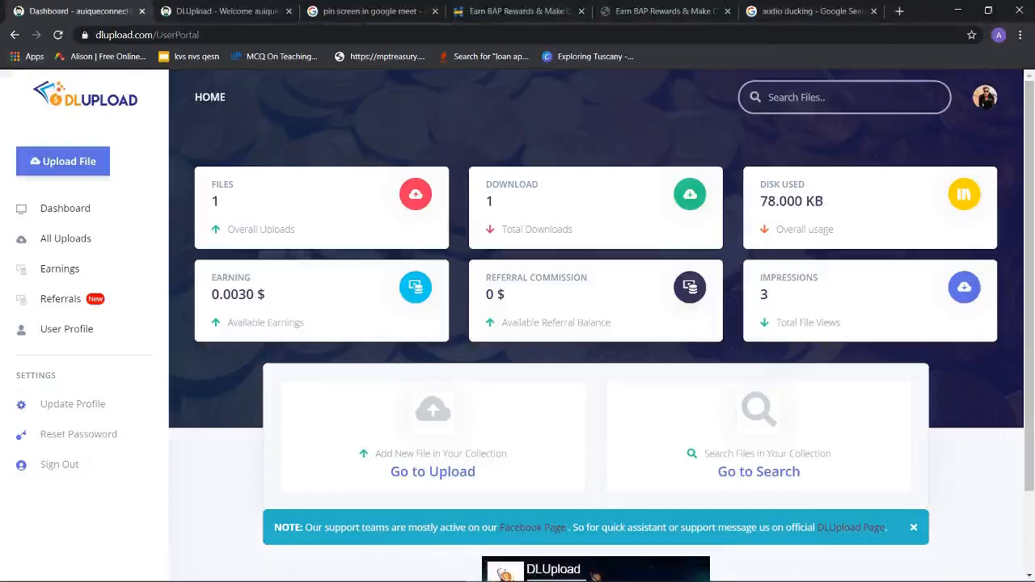
pyautogui.moveTo(594, 581)
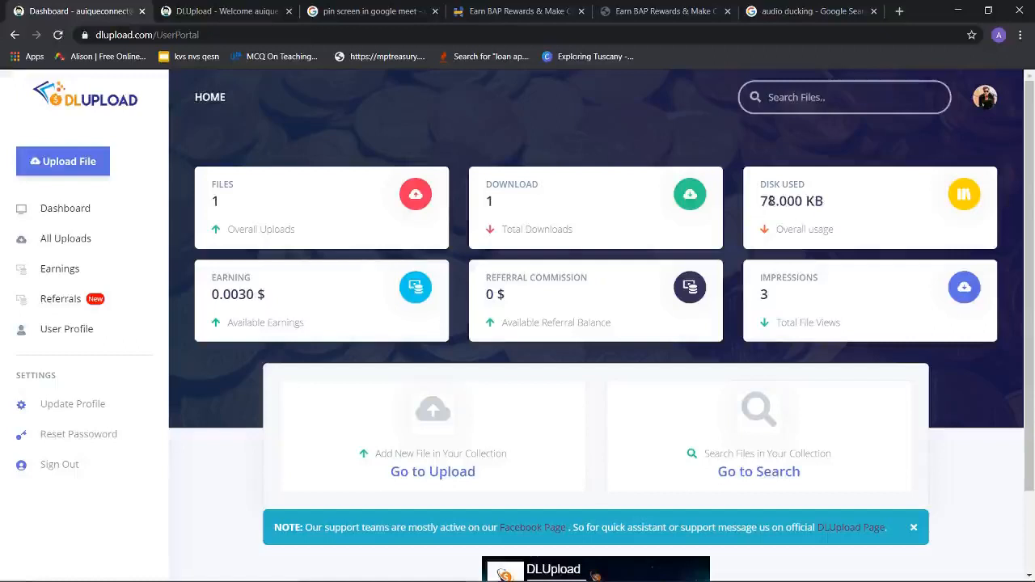
pyautogui.moveTo(762, 201); pyautogui.dragTo(831, 203)
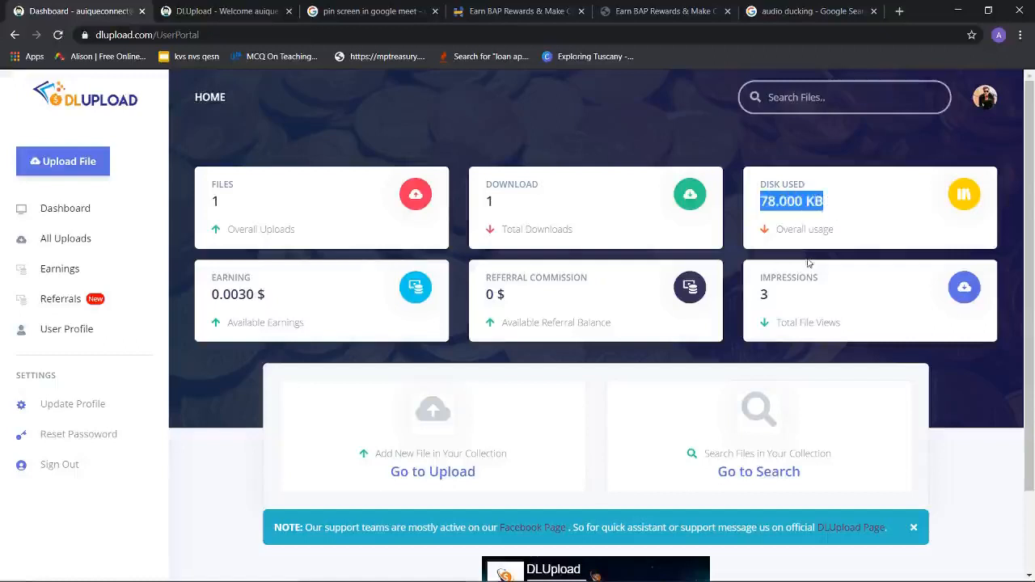
pyautogui.moveTo(213, 295); pyautogui.dragTo(275, 301)
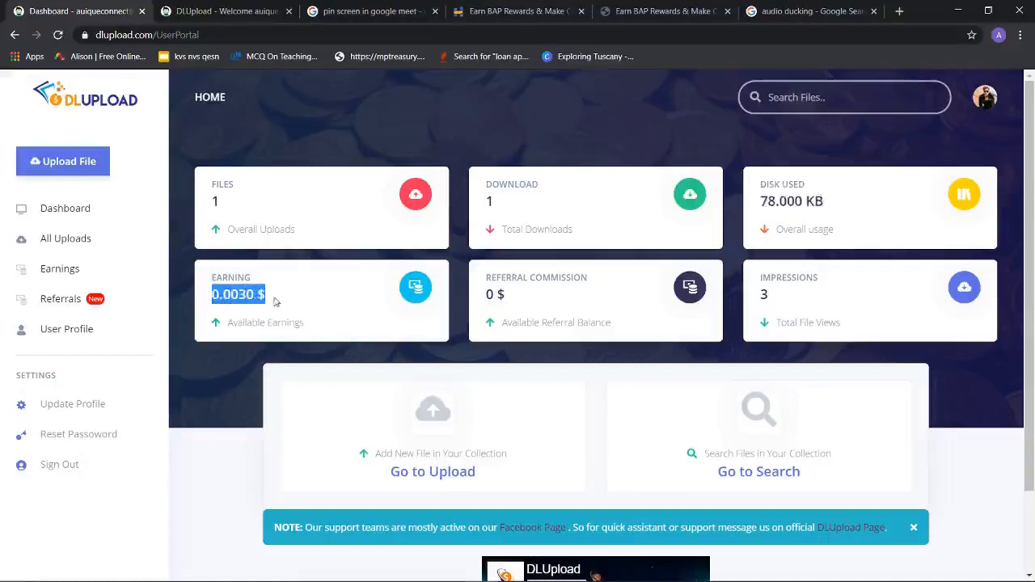
pyautogui.click(264, 300)
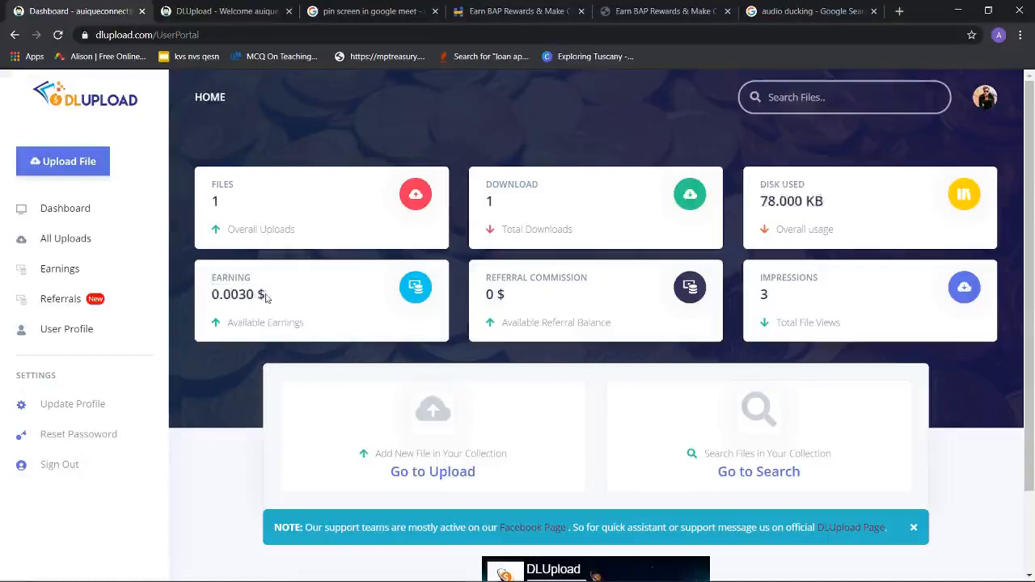
pyautogui.moveTo(265, 298); pyautogui.dragTo(204, 296)
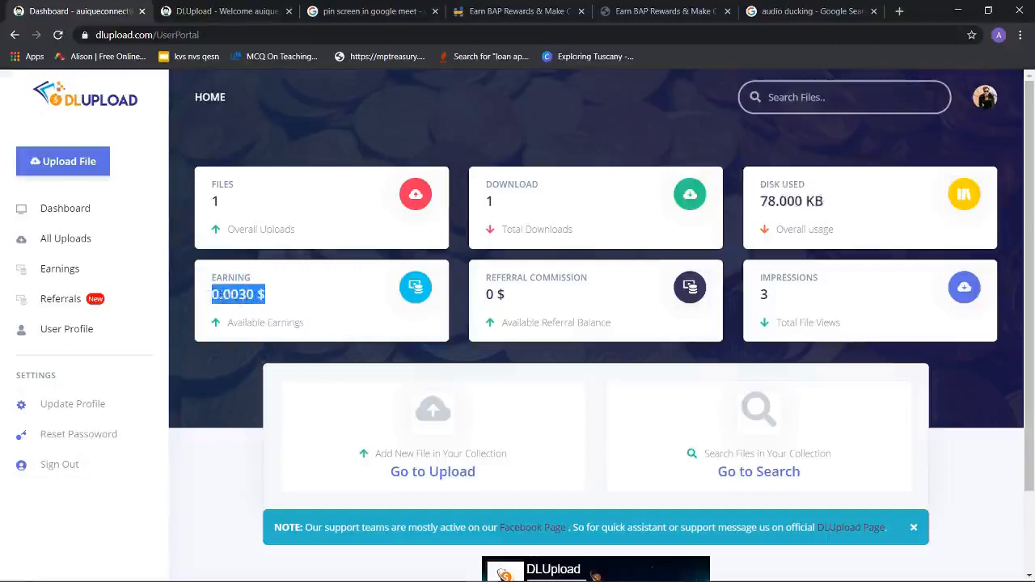
pyautogui.click(240, 300)
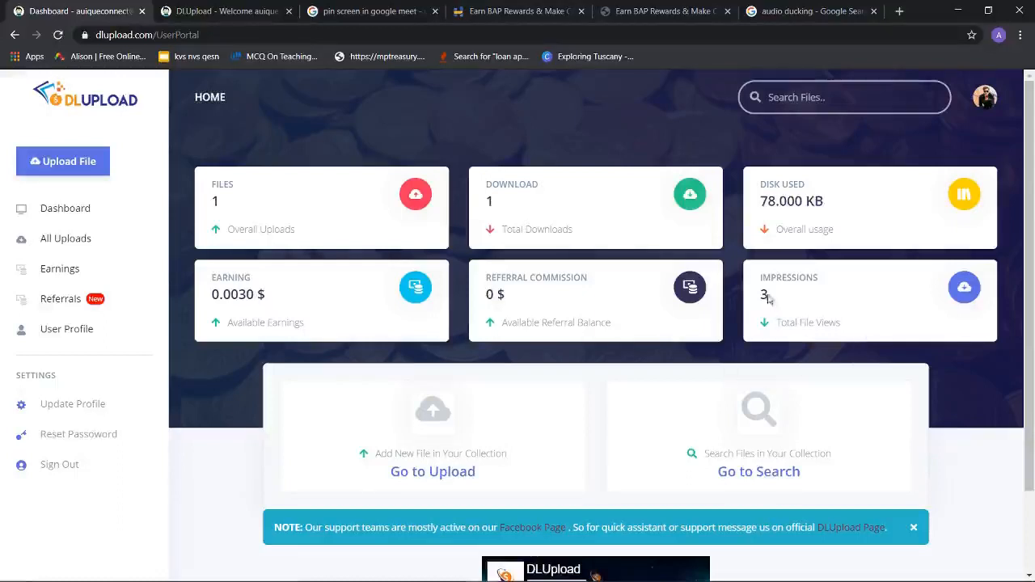
pyautogui.doubleClick(782, 302)
pyautogui.click(788, 304)
# Open the form for adding a new file and inspect its title and description fields
pyautogui.scroll(-1, 457, 477)
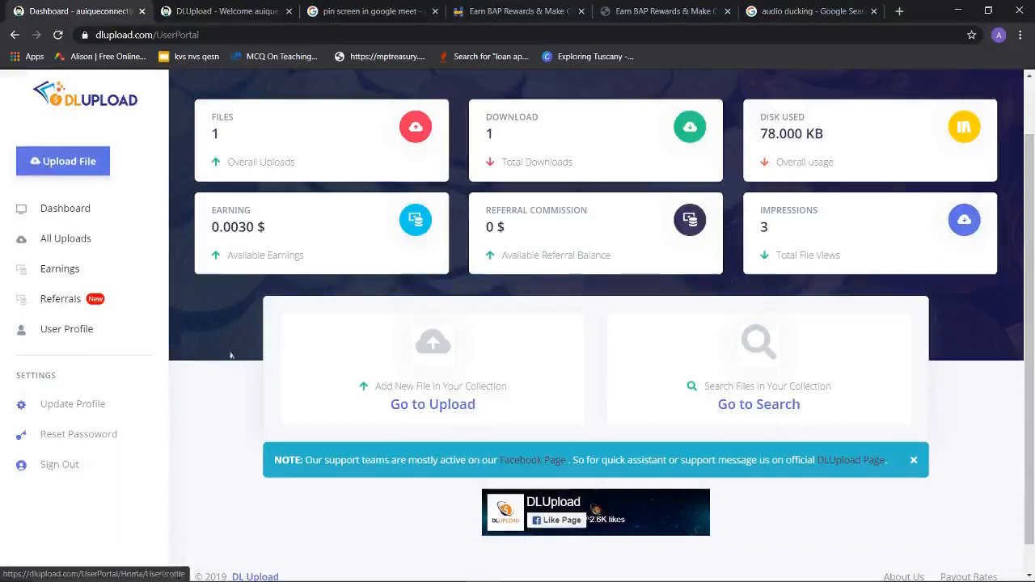
pyautogui.click(419, 408)
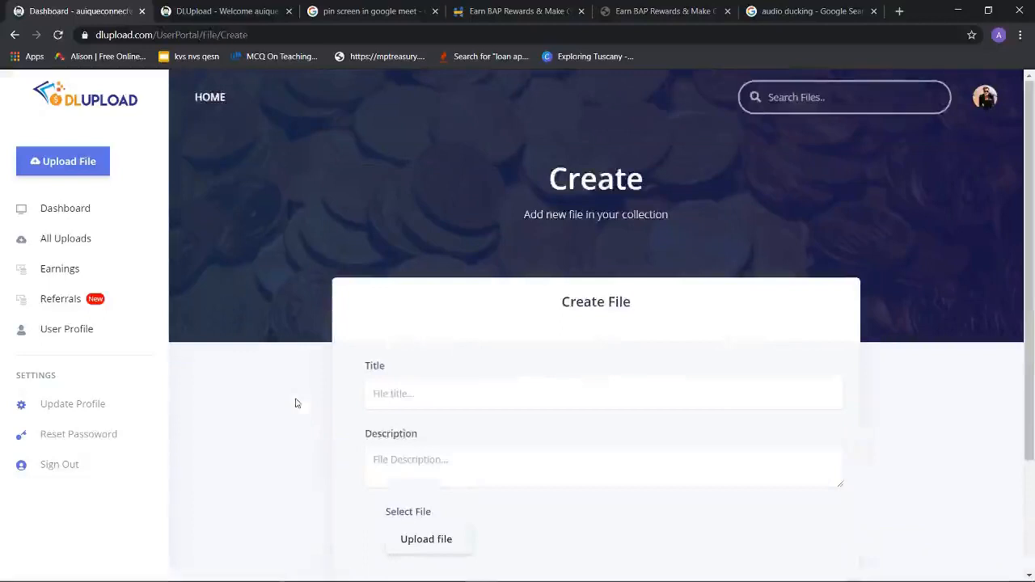
pyautogui.scroll(-2, 582, 393)
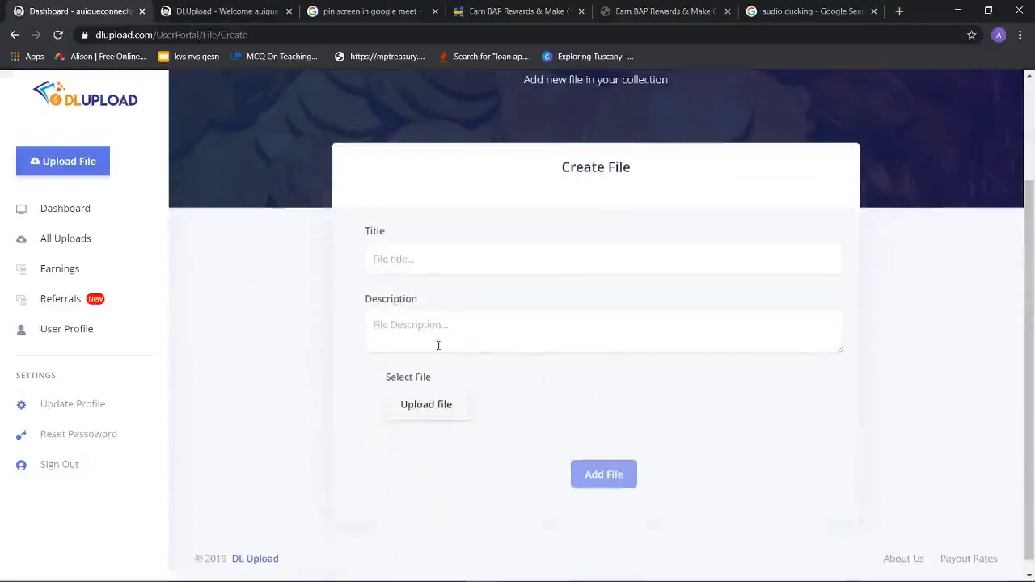
pyautogui.click(399, 260)
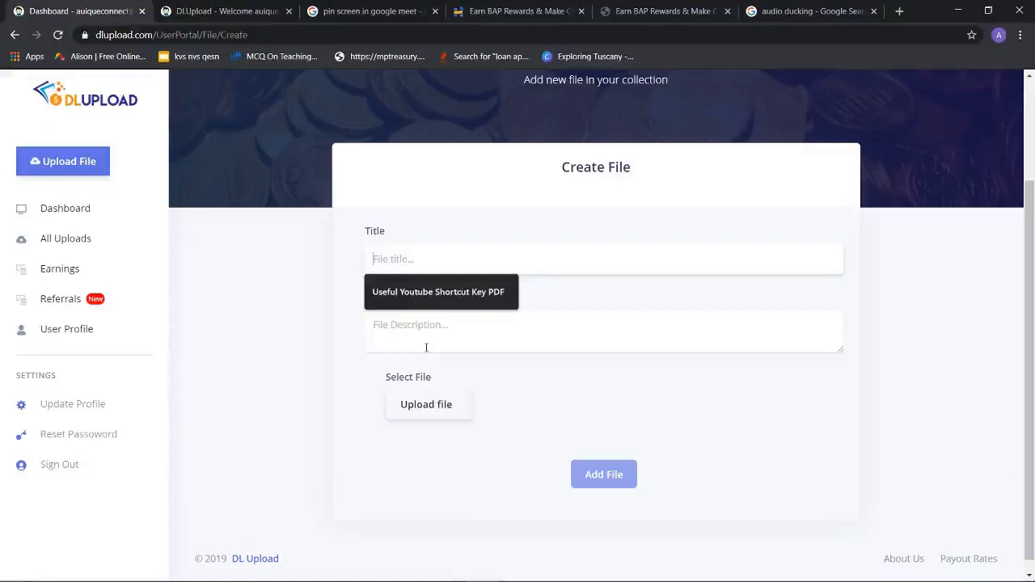
pyautogui.click(426, 348)
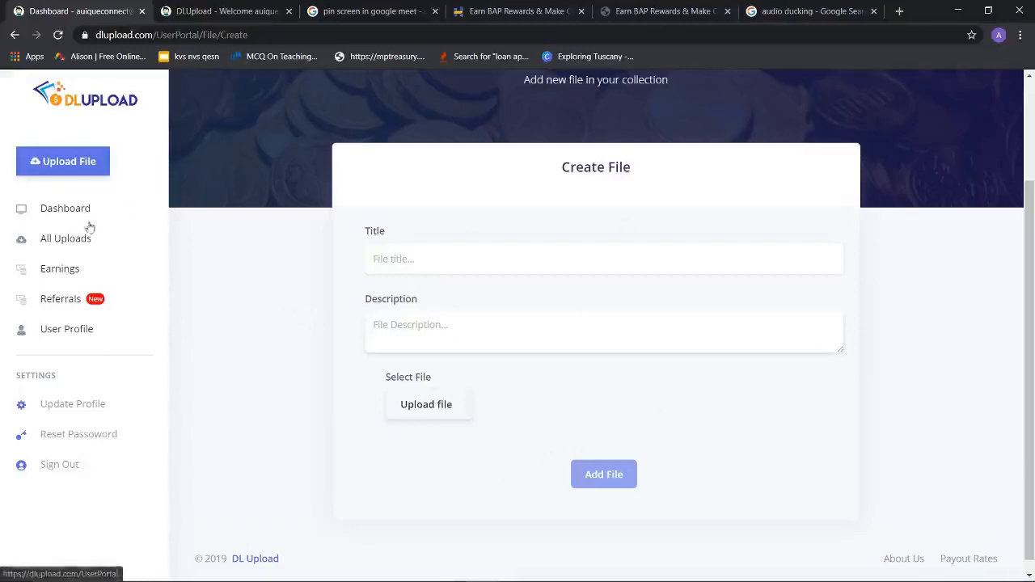
# From the list of all uploads, view the file details and download link of "youtube useful shortcut.pdf"
pyautogui.click(68, 209)
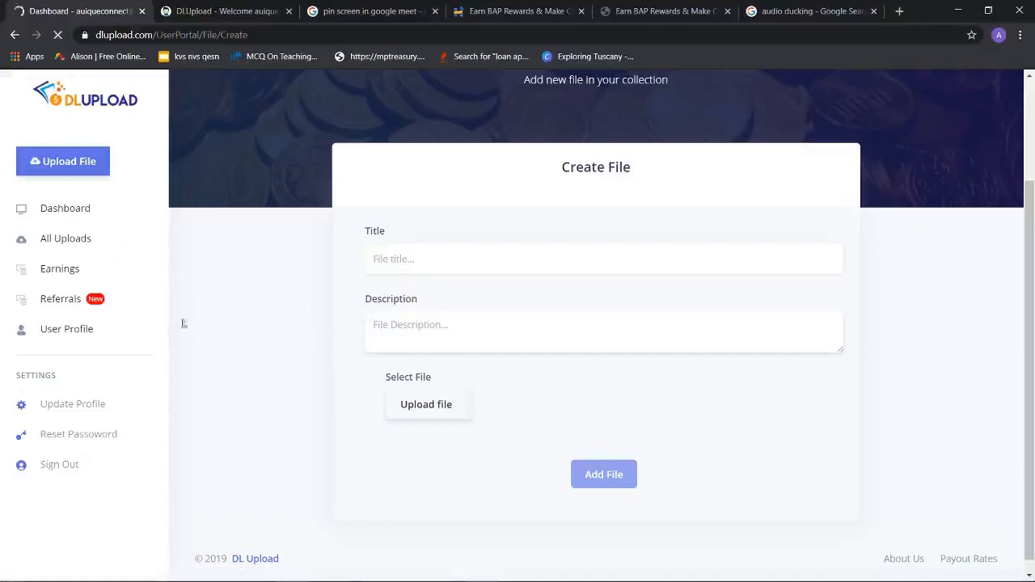
pyautogui.click(55, 239)
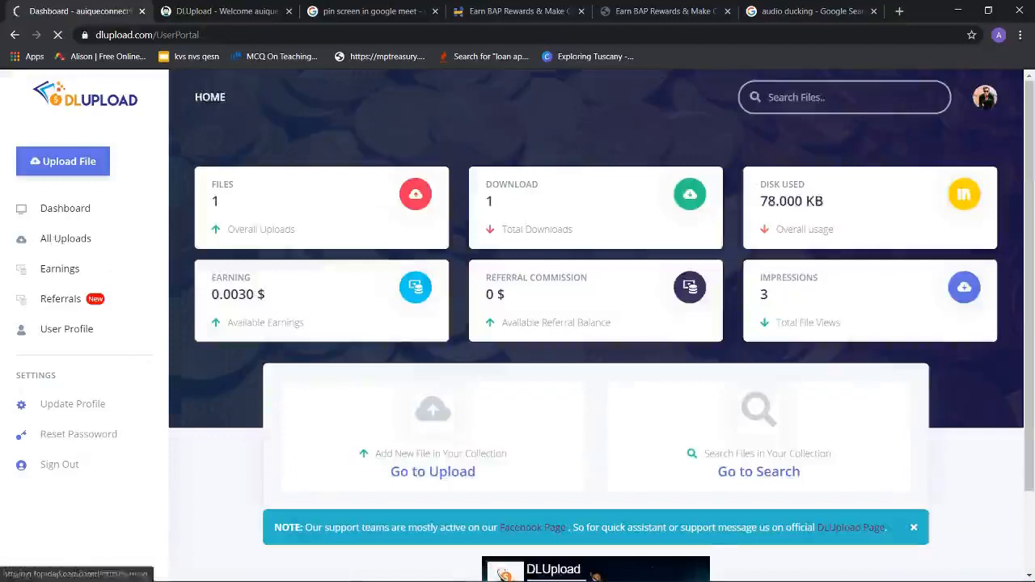
pyautogui.scroll(-2, 384, 445)
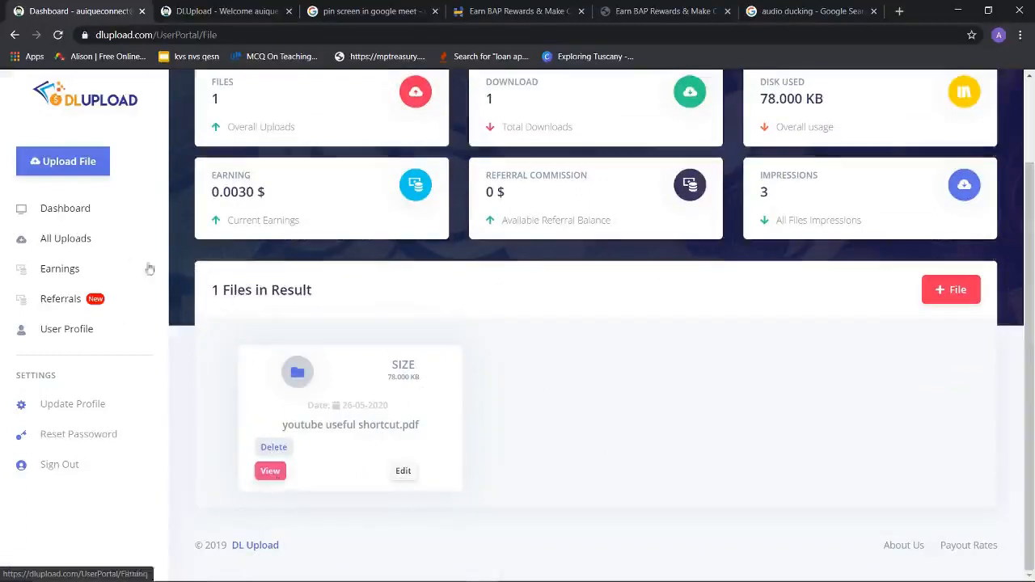
pyautogui.click(270, 472)
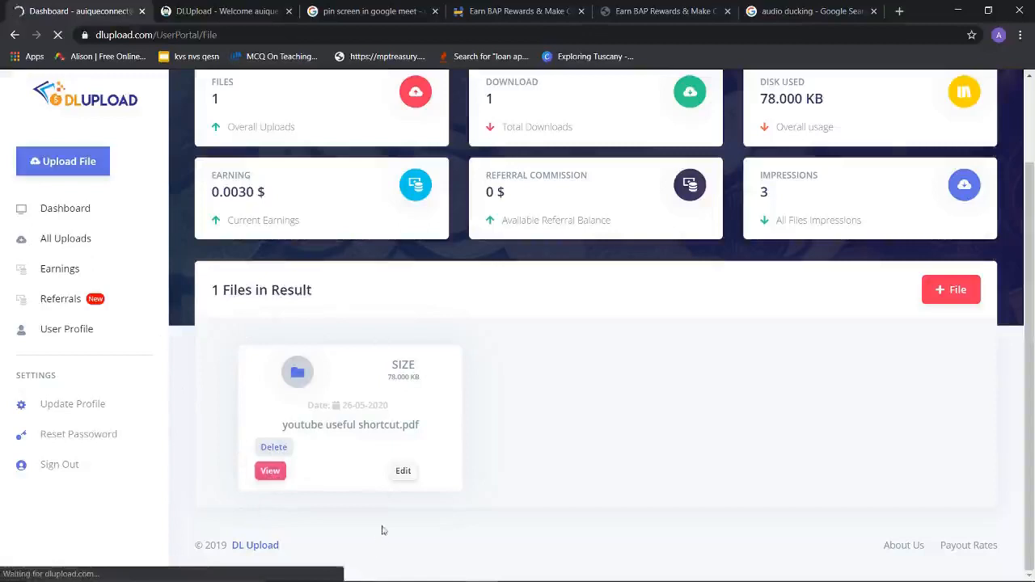
pyautogui.scroll(-2, 477, 497)
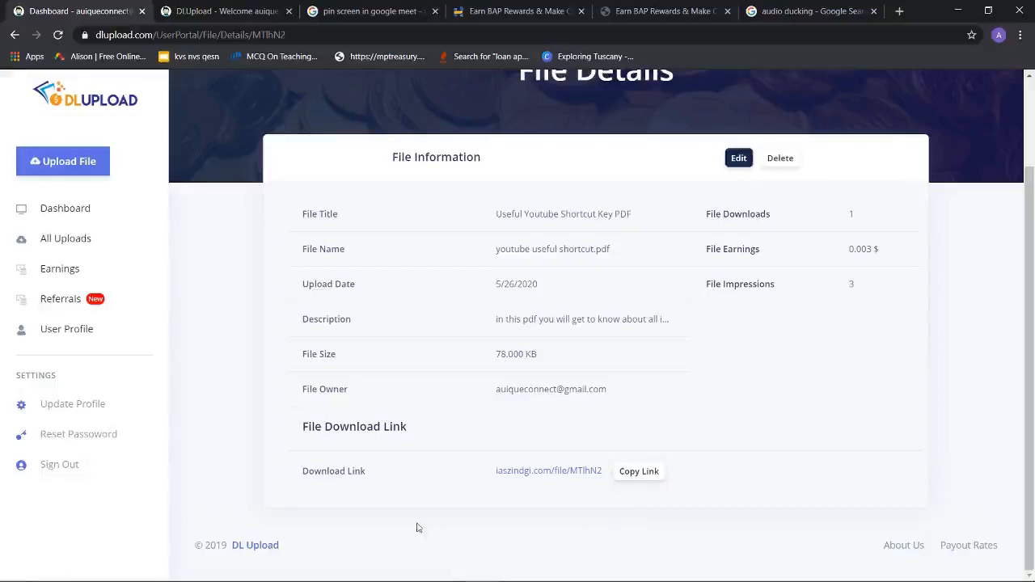
# Return to the uploads list, and view the payments section and withdrawal partners on the Earnings page
pyautogui.click(72, 241)
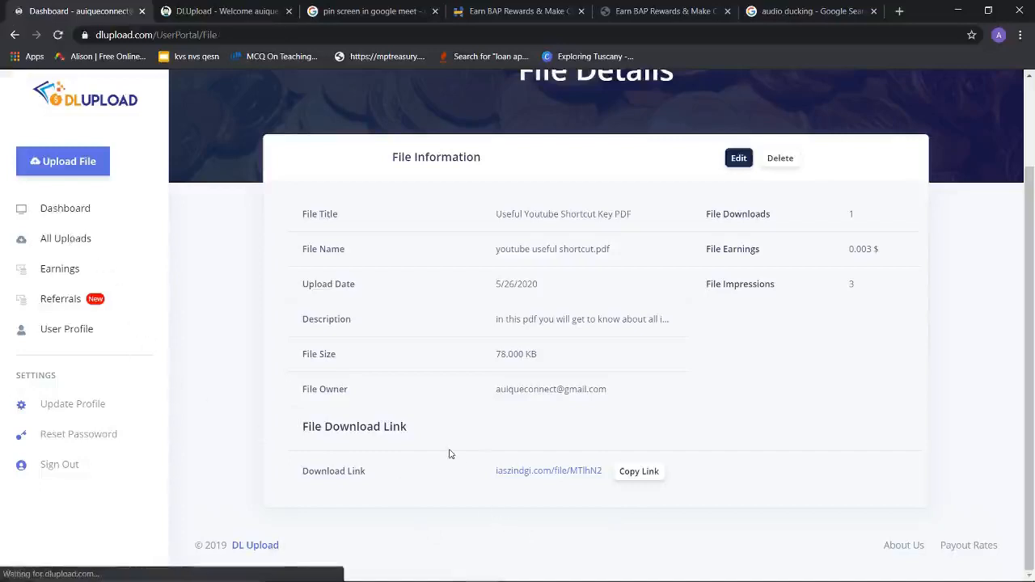
pyautogui.scroll(-2, 395, 474)
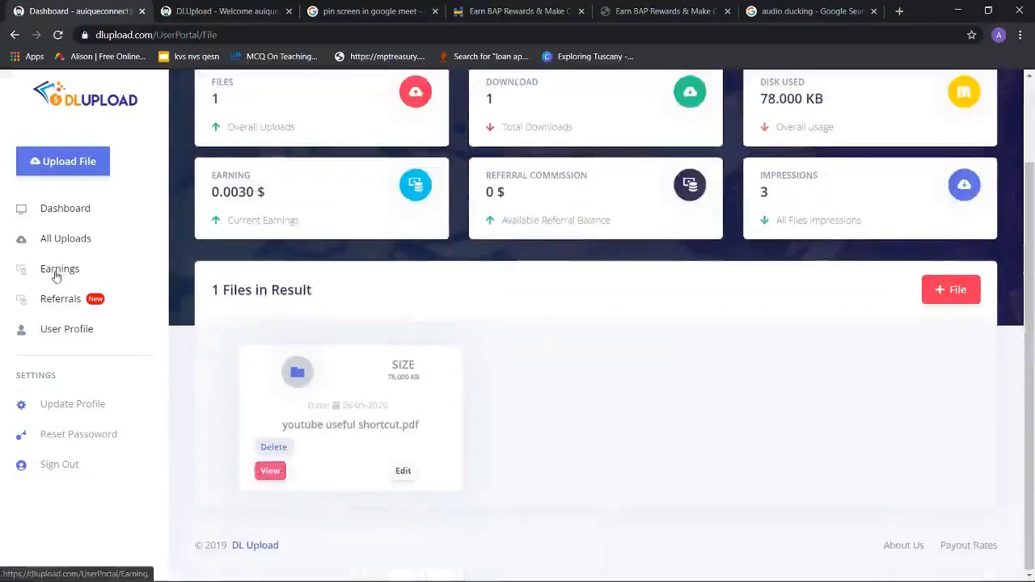
pyautogui.click(84, 327)
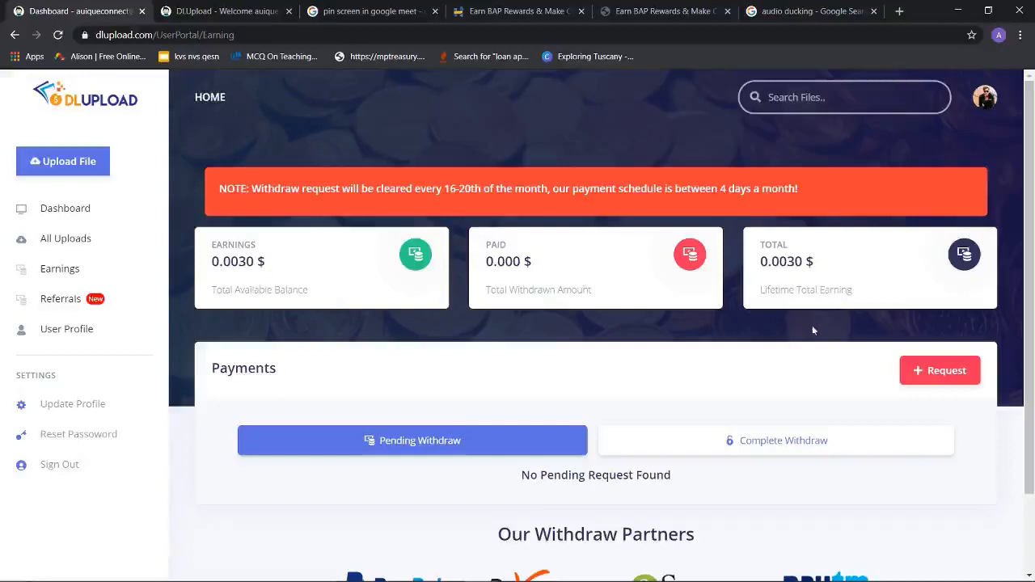
pyautogui.scroll(-2, 356, 432)
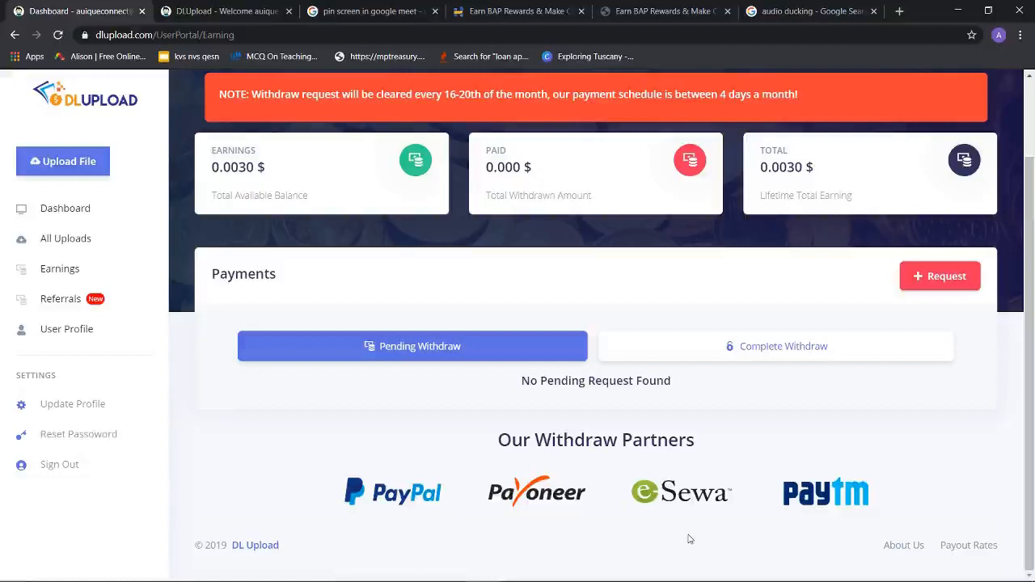
# Open the Referrals page and highlight the per-user reward and lifetime commission terms in the invitation text
pyautogui.click(66, 309)
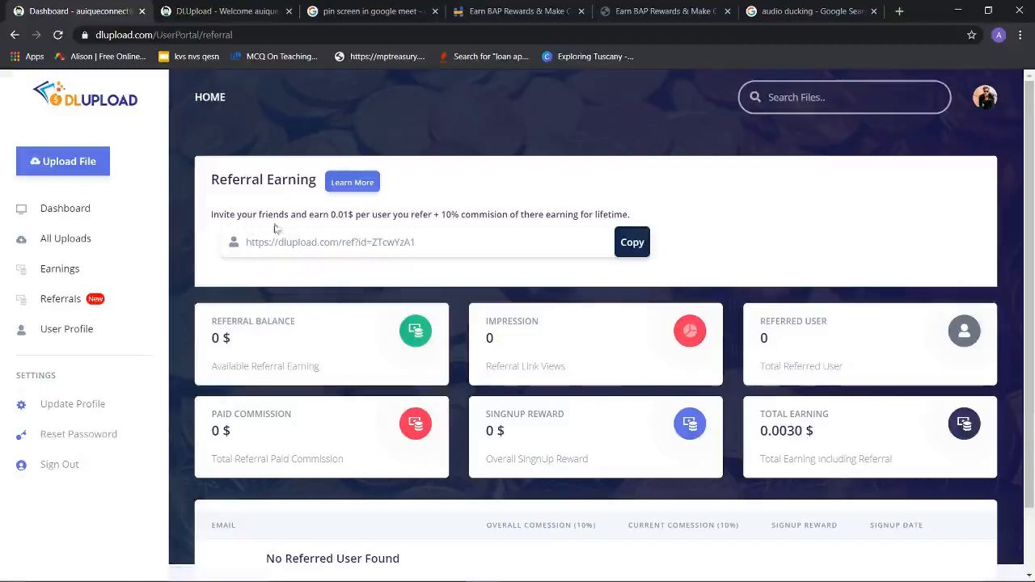
pyautogui.moveTo(213, 214); pyautogui.dragTo(353, 215)
pyautogui.click(331, 214)
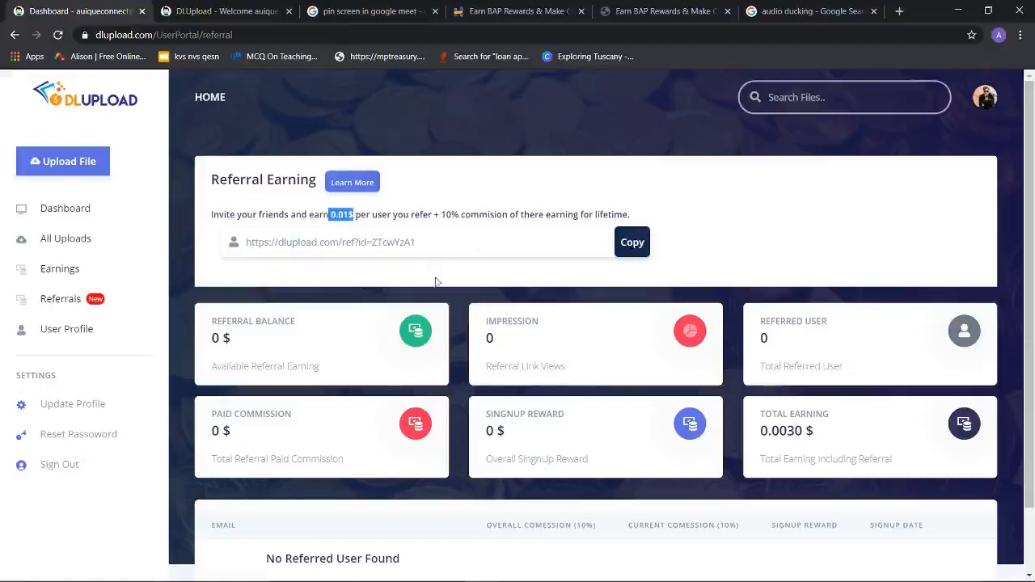
pyautogui.moveTo(435, 214); pyautogui.dragTo(644, 217)
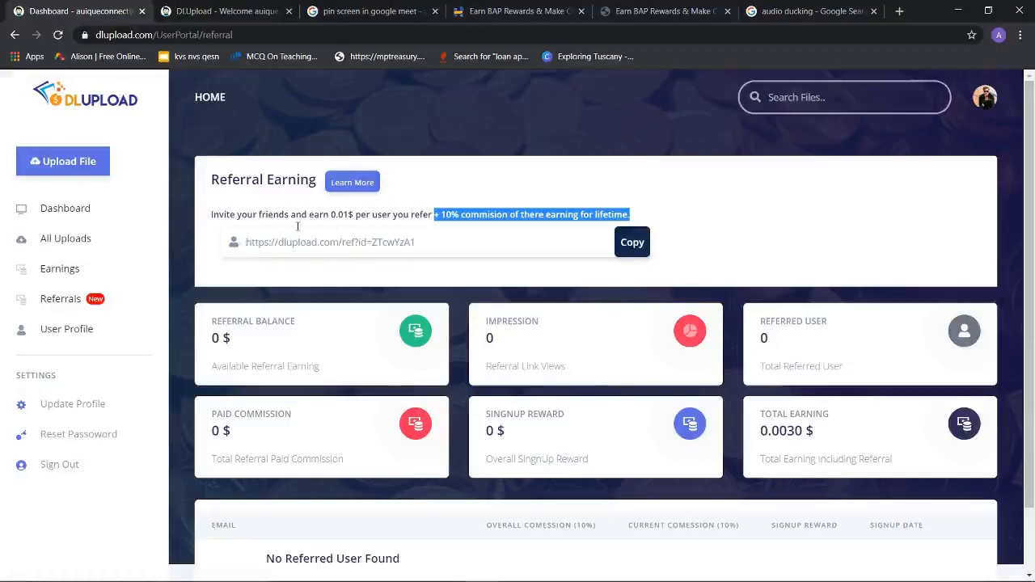
pyautogui.moveTo(330, 214); pyautogui.dragTo(639, 220)
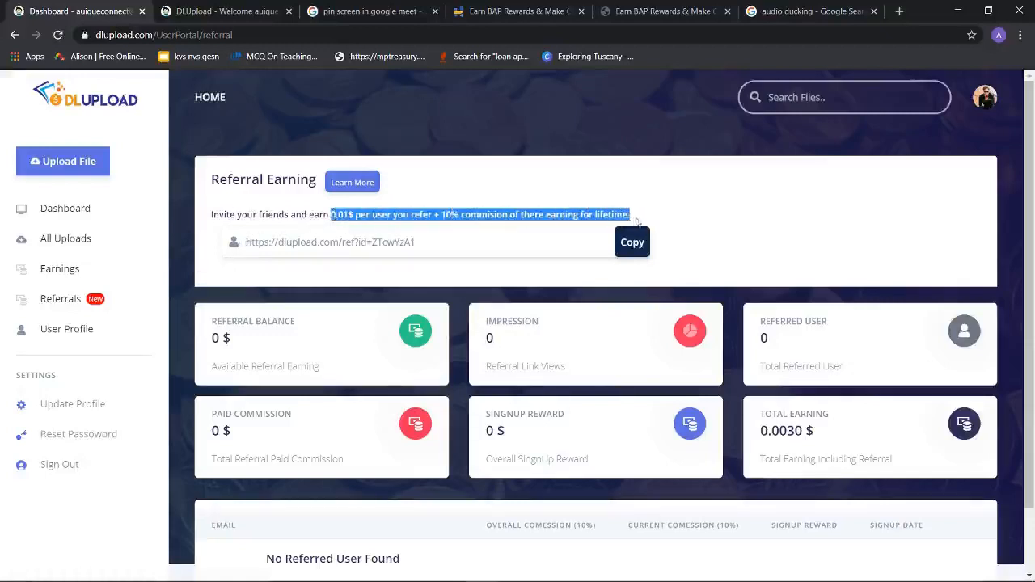
# Review the referral statistics and referred-user table, and reopen the Earnings page to view its payments section and withdrawal partners
pyautogui.click(80, 352)
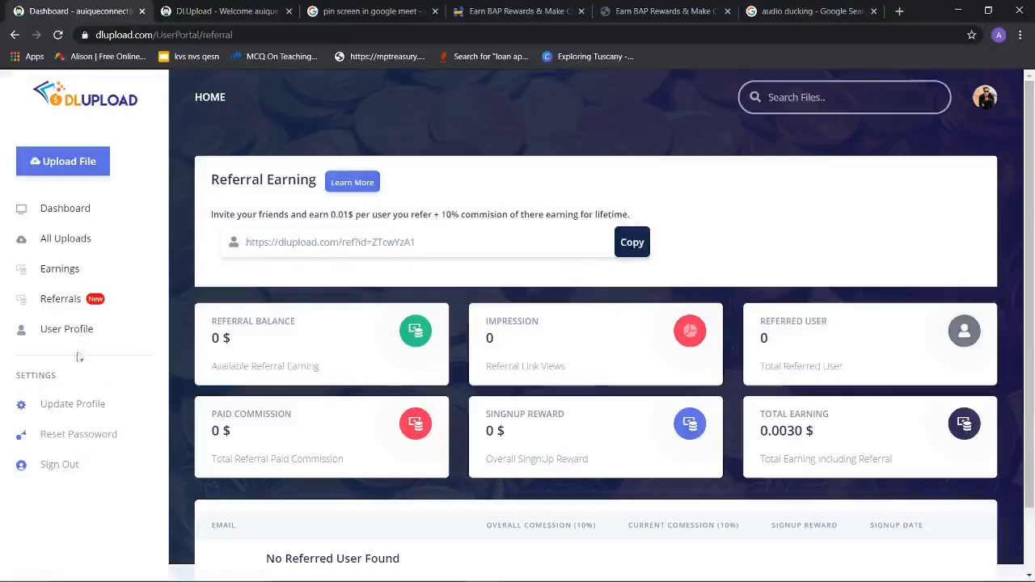
pyautogui.scroll(-2, 188, 407)
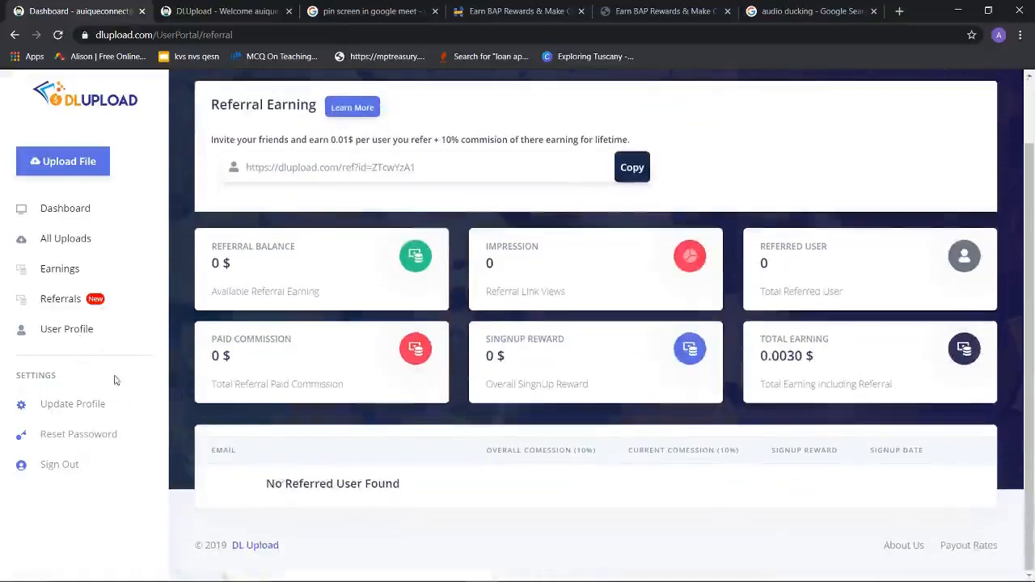
pyautogui.click(56, 272)
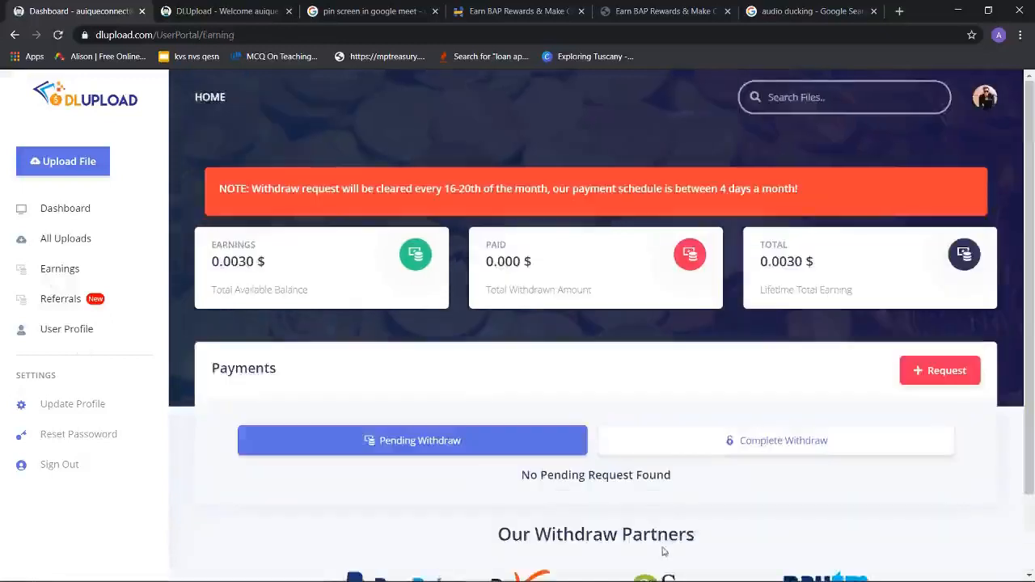
pyautogui.scroll(-2, 631, 475)
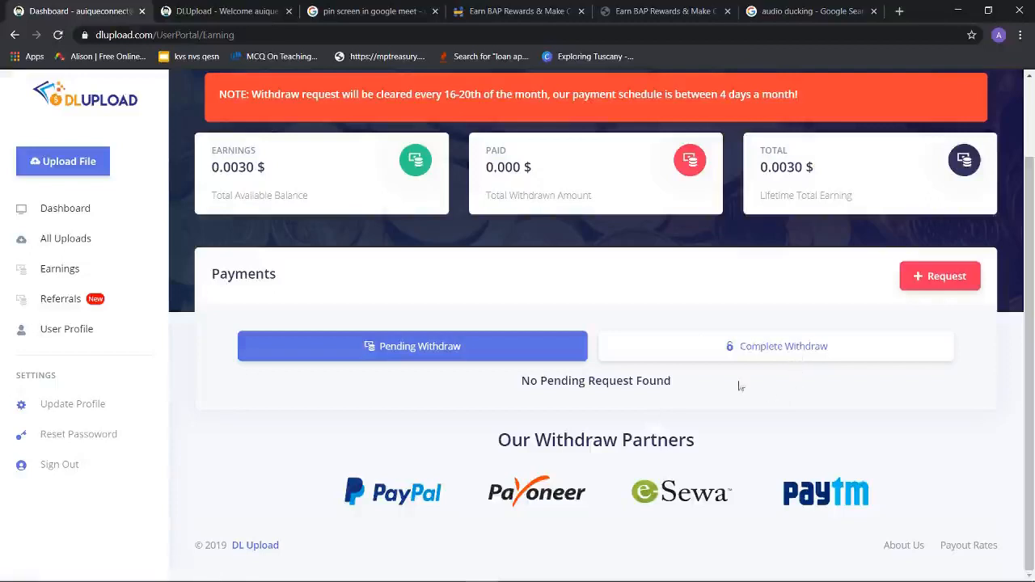
pyautogui.scroll(2, 596, 386)
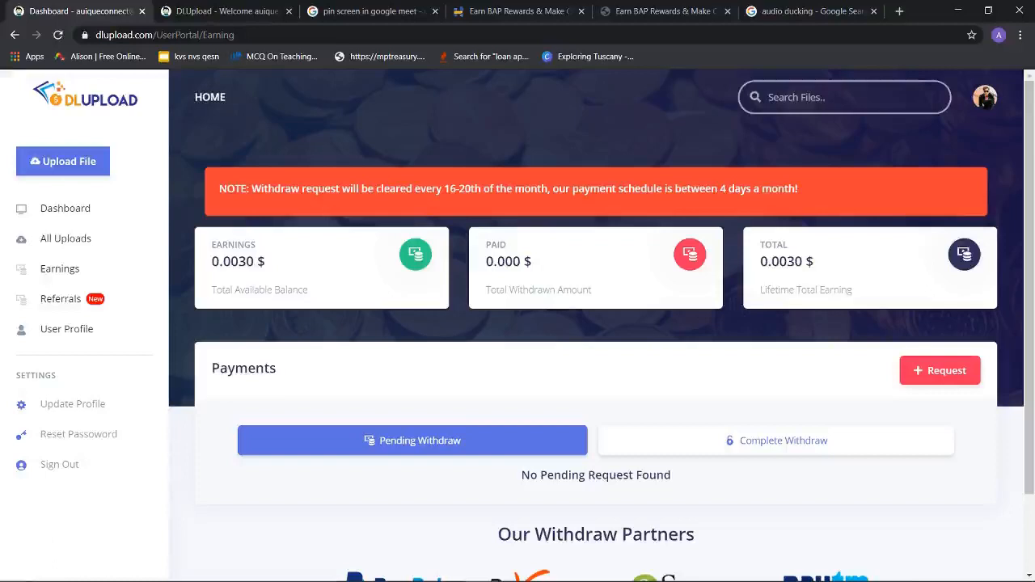
pyautogui.moveTo(233, 579)
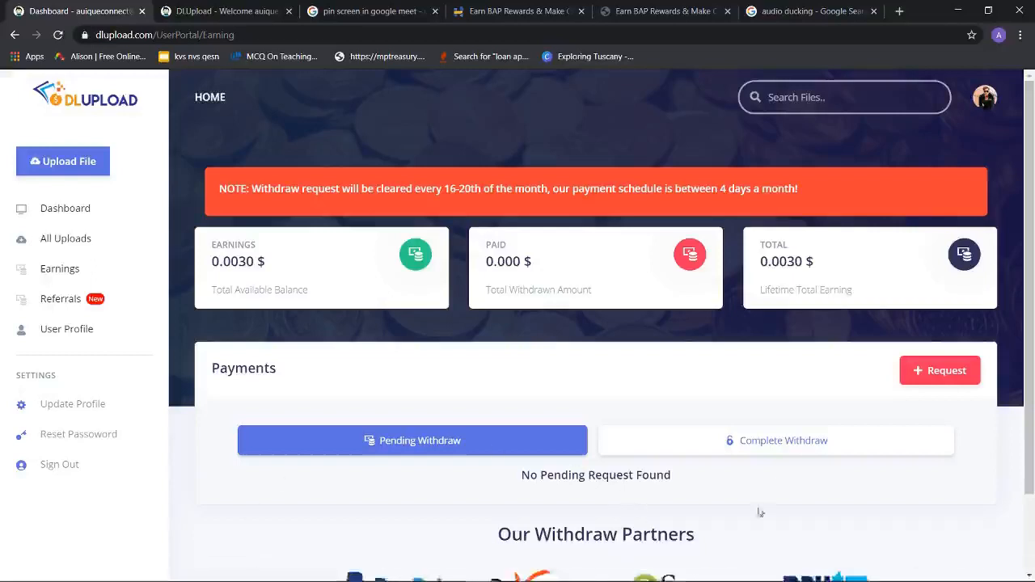
# Open the Payout Rates page in a new tab and highlight the worldwide 3$-4$ rate per 1,000 downloads
pyautogui.scroll(-2, 757, 510)
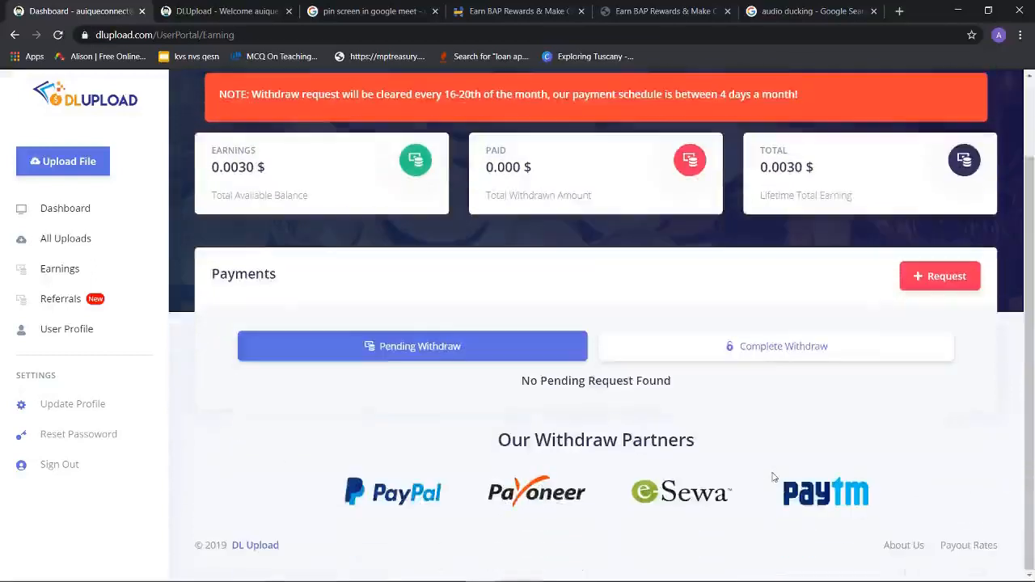
pyautogui.rightClick(969, 548)
pyautogui.click(893, 438)
pyautogui.click(194, 11)
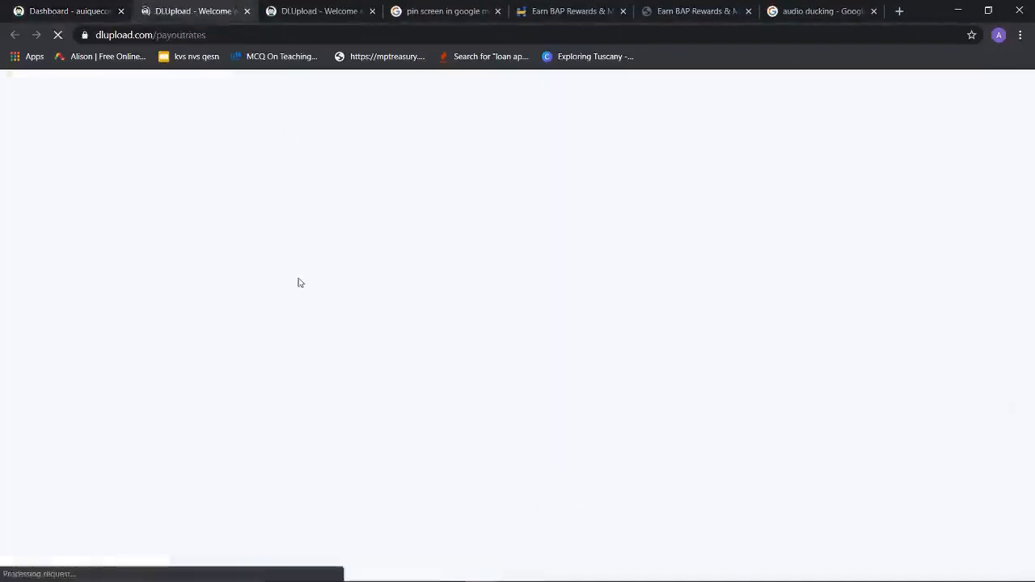
pyautogui.scroll(-8, 302, 295)
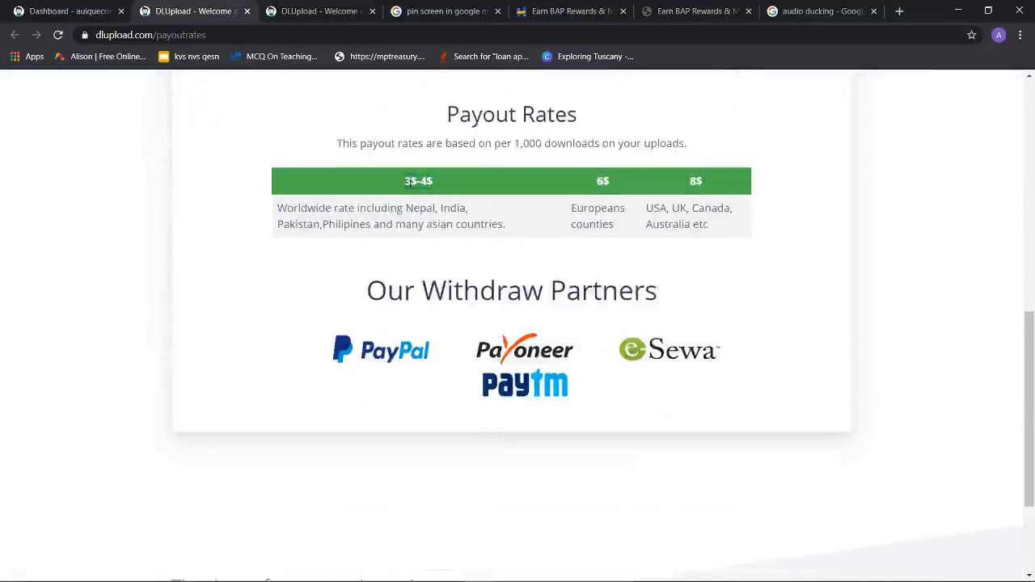
pyautogui.moveTo(405, 181); pyautogui.dragTo(435, 181)
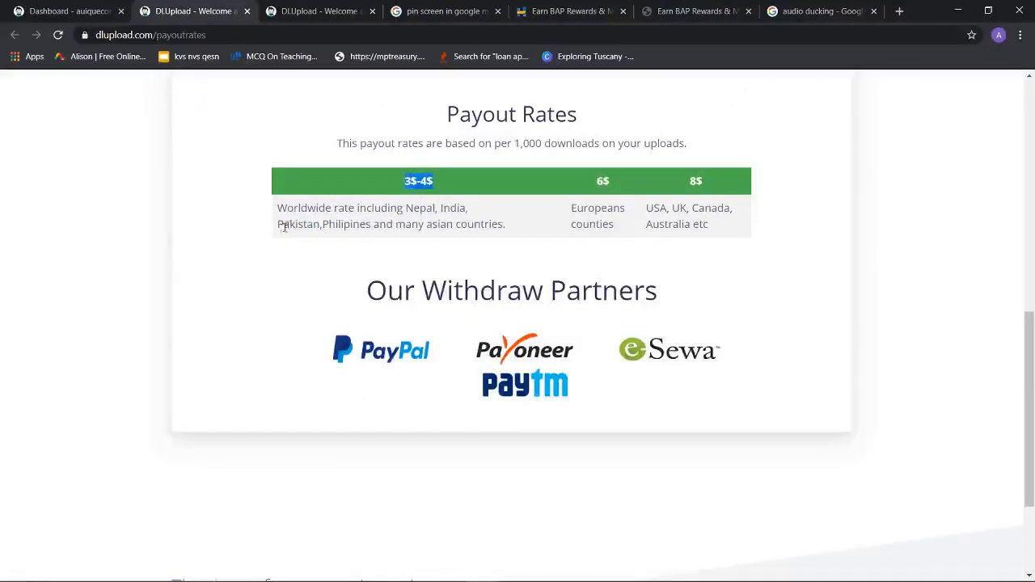
pyautogui.moveTo(284, 228); pyautogui.dragTo(276, 225)
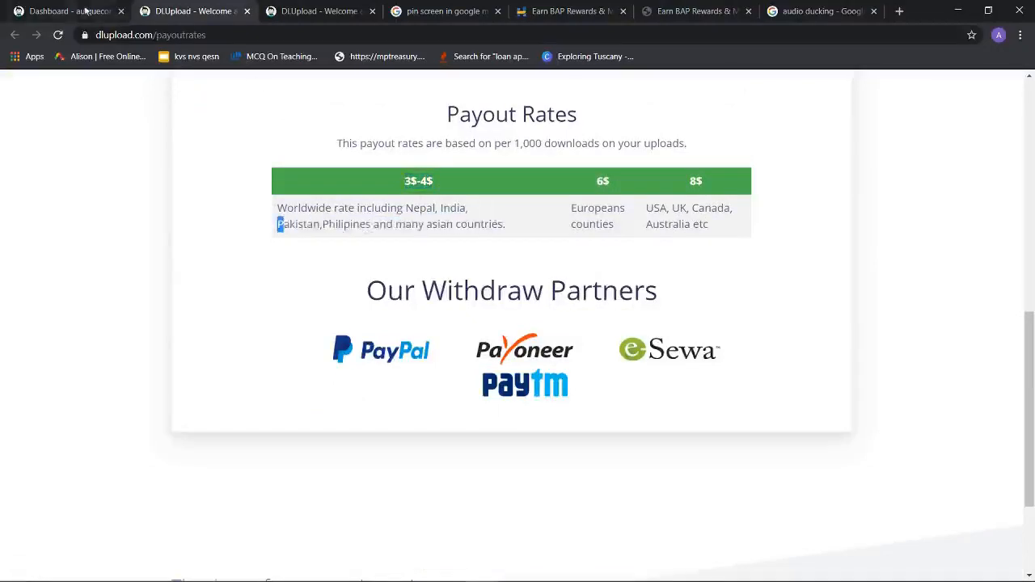
# Recheck the Earnings page, and examine the pay-per-download programme description and payout table in the other Payout Rates tab
pyautogui.click(84, 11)
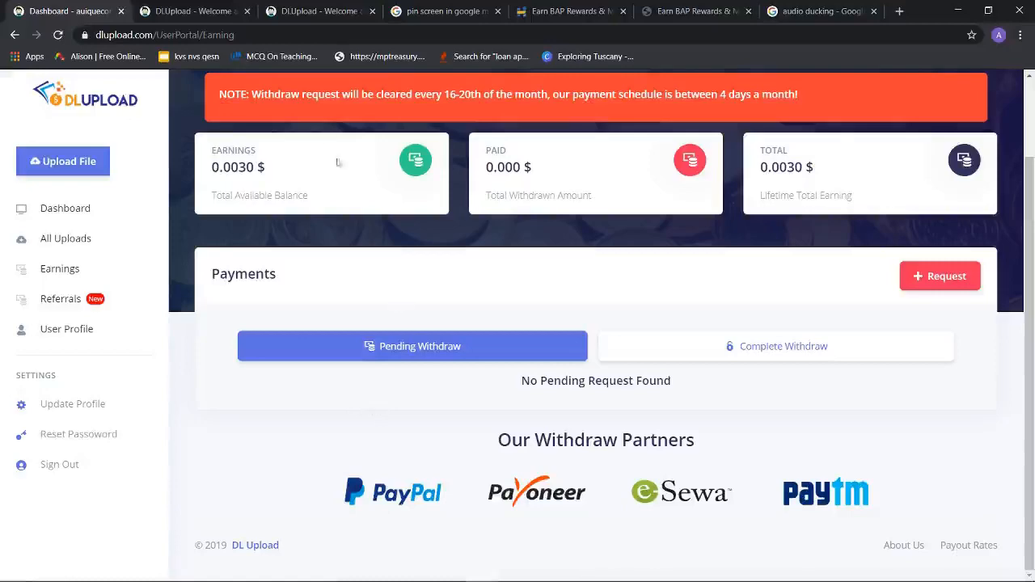
pyautogui.click(198, 12)
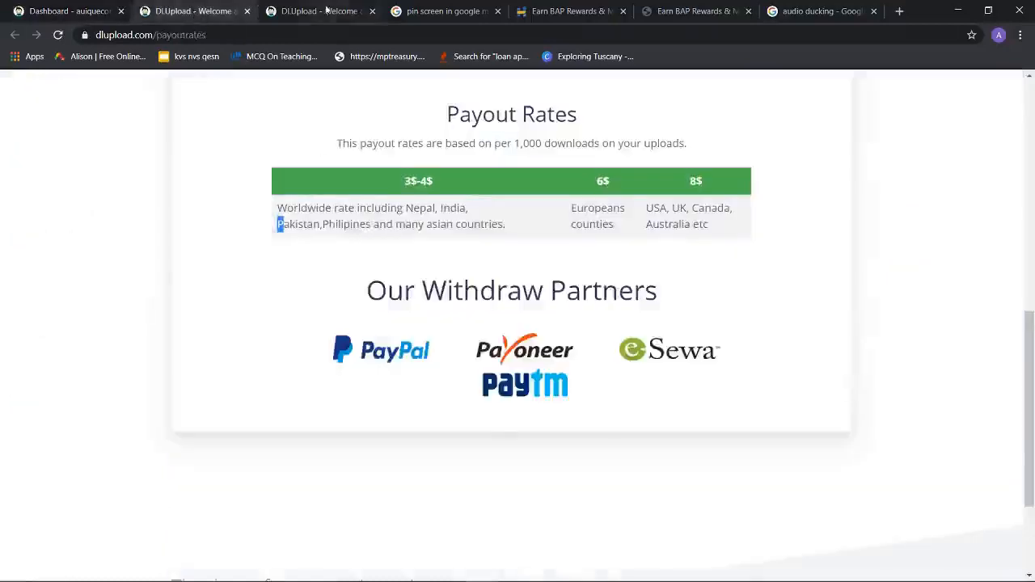
pyautogui.click(325, 10)
pyautogui.scroll(-7, 370, 329)
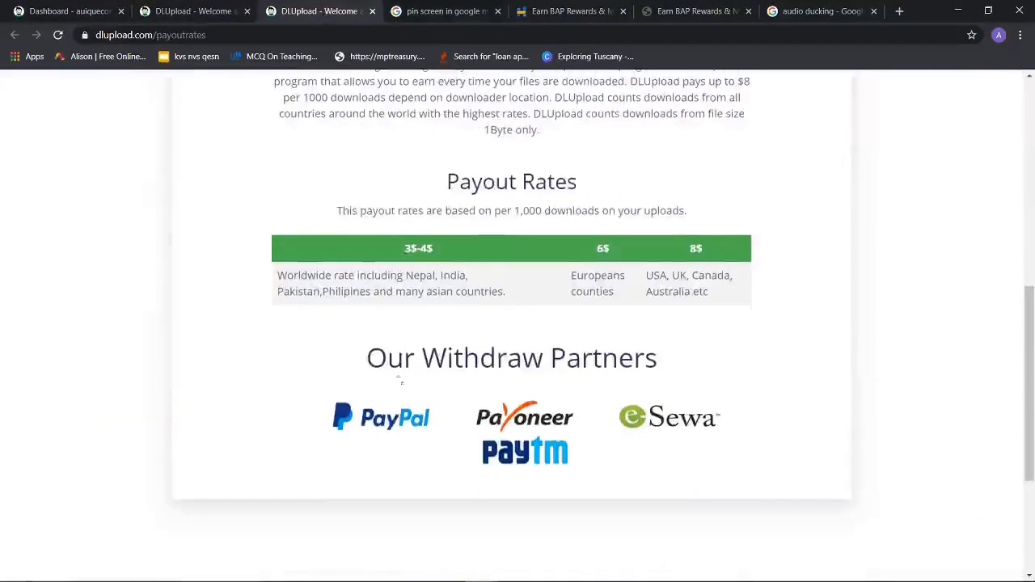
pyautogui.scroll(2, 434, 293)
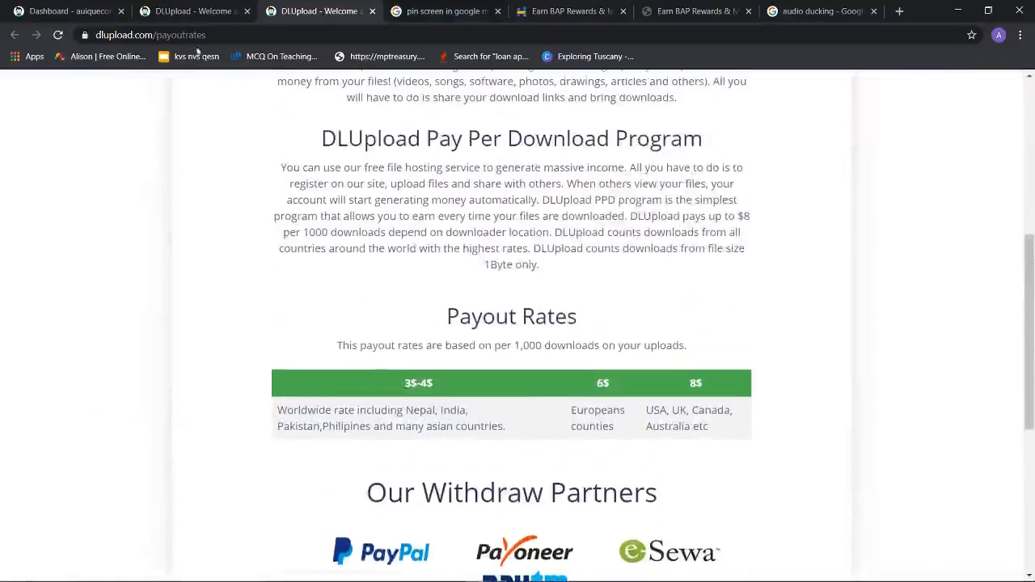
# Return to the Earnings page and highlight the 16-20th date range in the withdrawal clearance note
pyautogui.click(81, 15)
pyautogui.scroll(1, 336, 400)
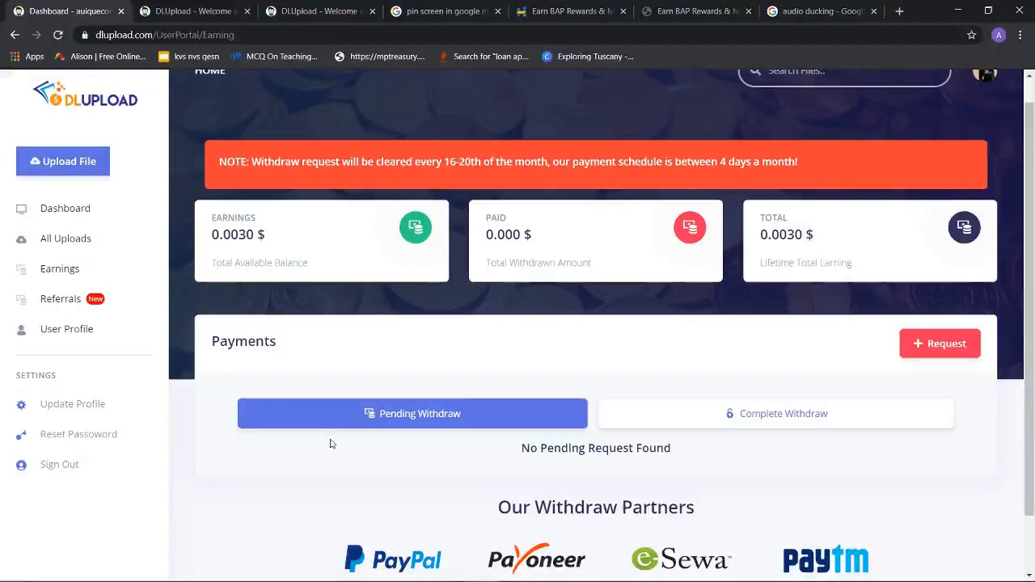
pyautogui.scroll(1, 330, 443)
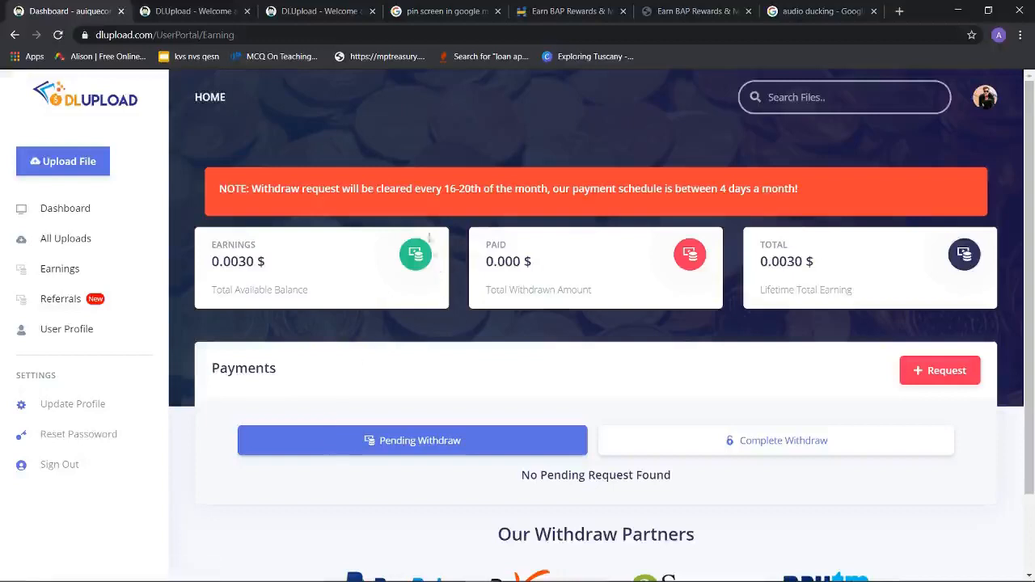
pyautogui.moveTo(446, 192); pyautogui.dragTo(477, 191)
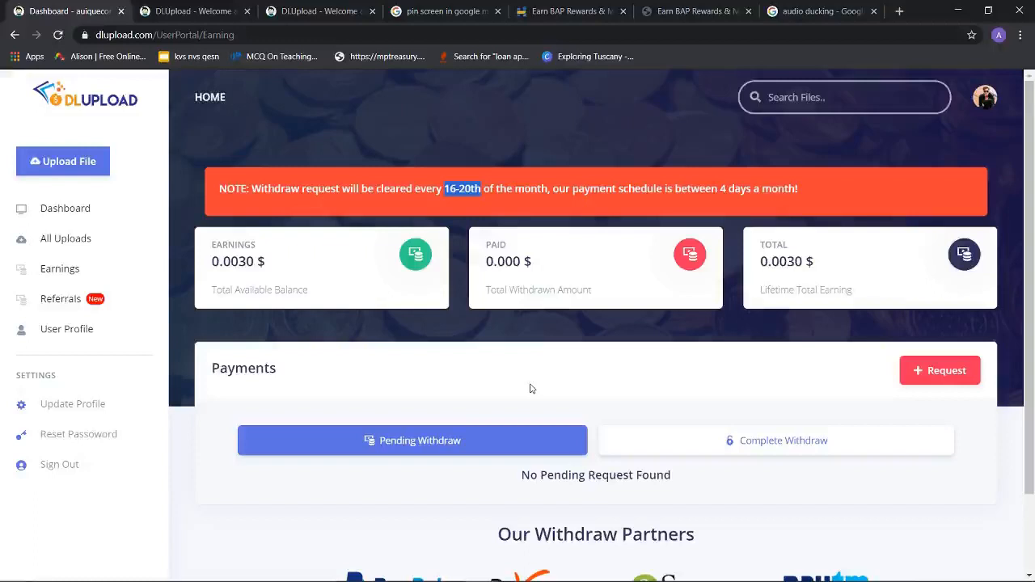
# Switch to the Edge browser and show the videos page of the AD Technovation YouTube channel
pyautogui.moveTo(477, 580)
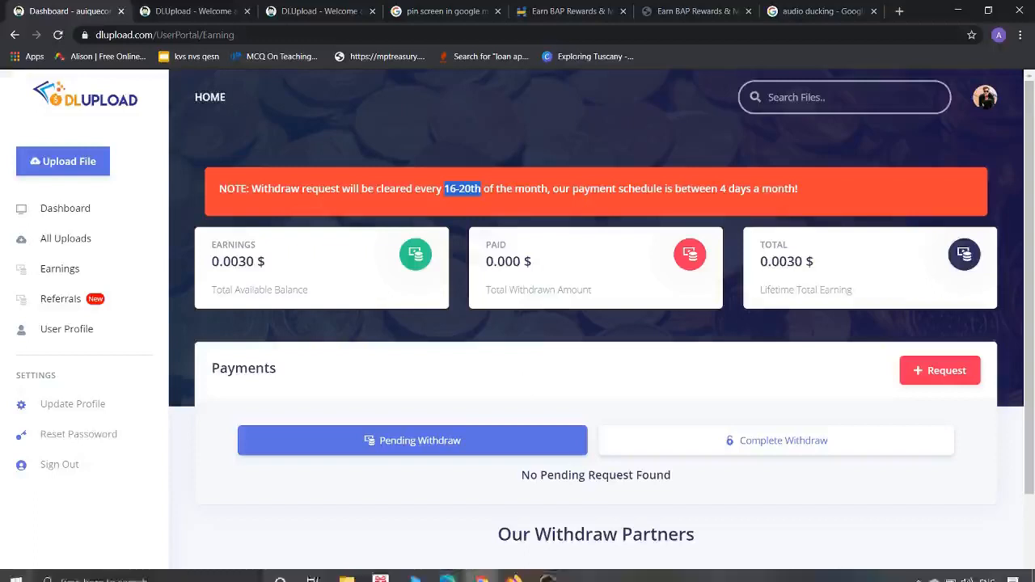
pyautogui.click(447, 572)
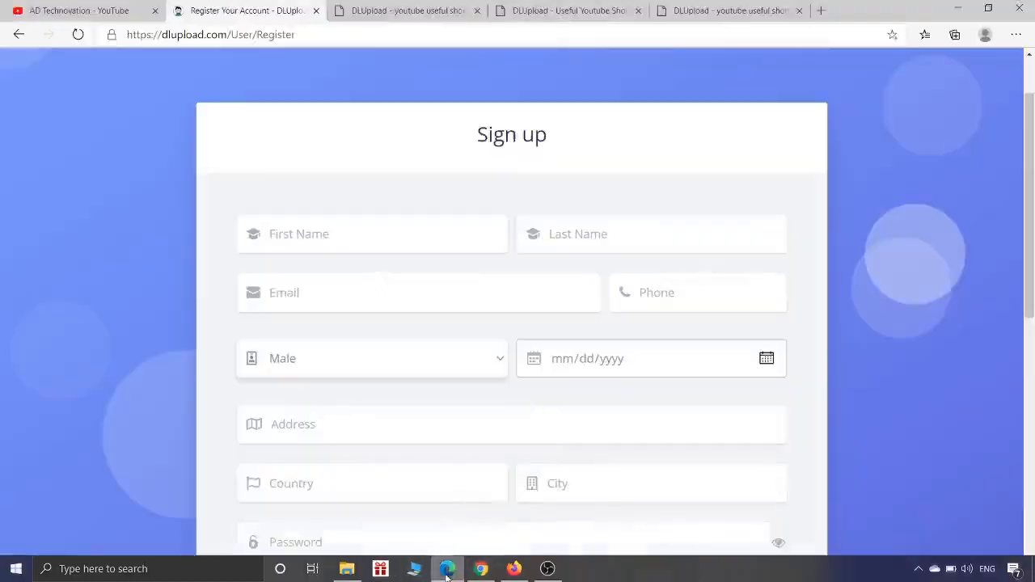
pyautogui.click(67, 13)
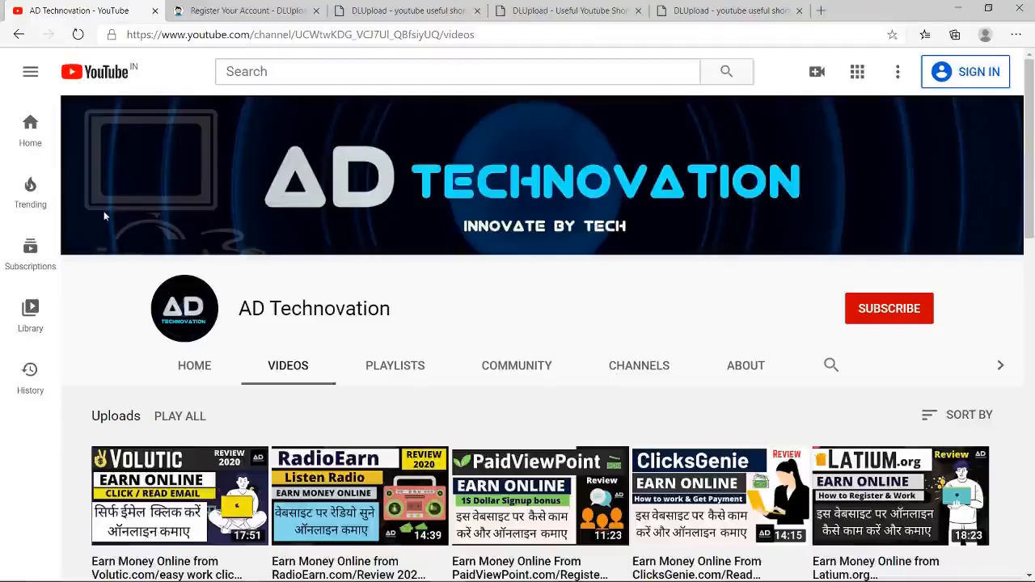